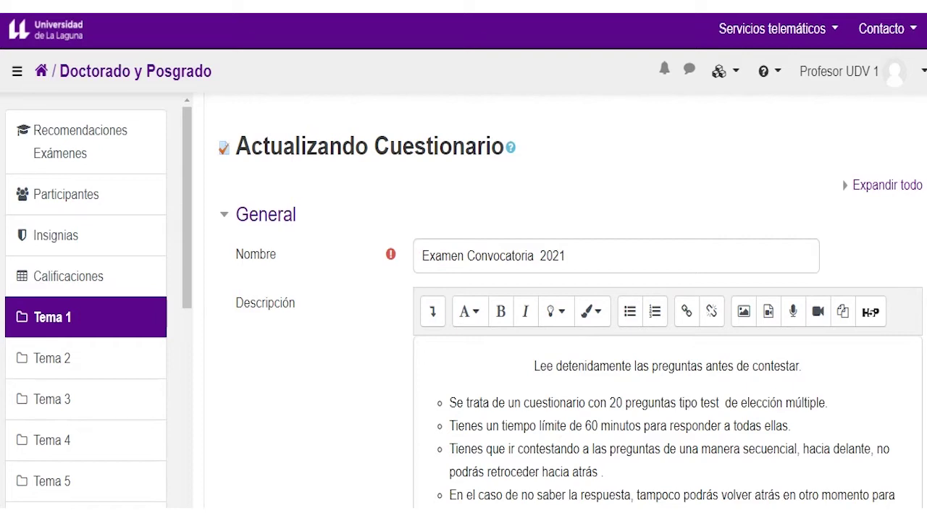
Step: Examine the quiz's Descripción, Temporalización and Calificación settings, including schedule, time limit and permitted attempts
{"action": "scroll", "coordinate": [898, 365], "scroll_direction": "down", "scroll_amount": 2}
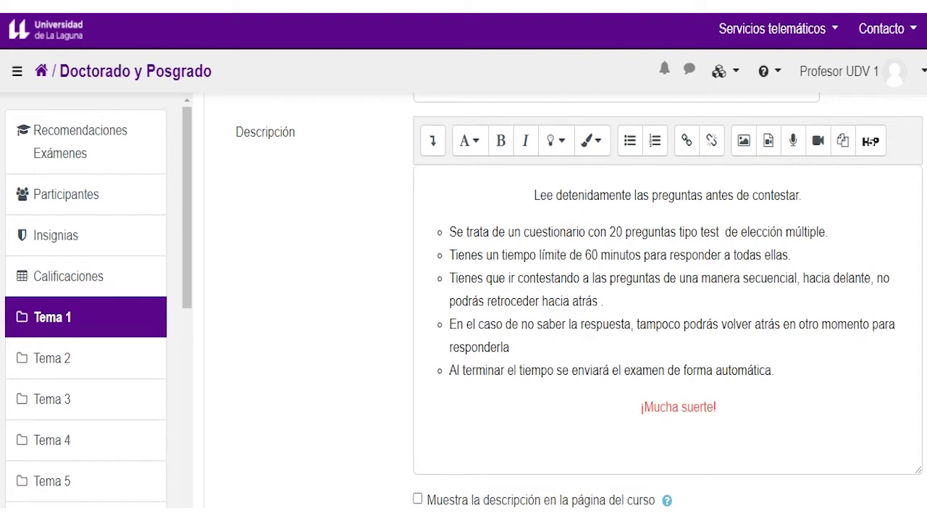
{"action": "scroll", "coordinate": [855, 387], "scroll_direction": "down", "scroll_amount": 3}
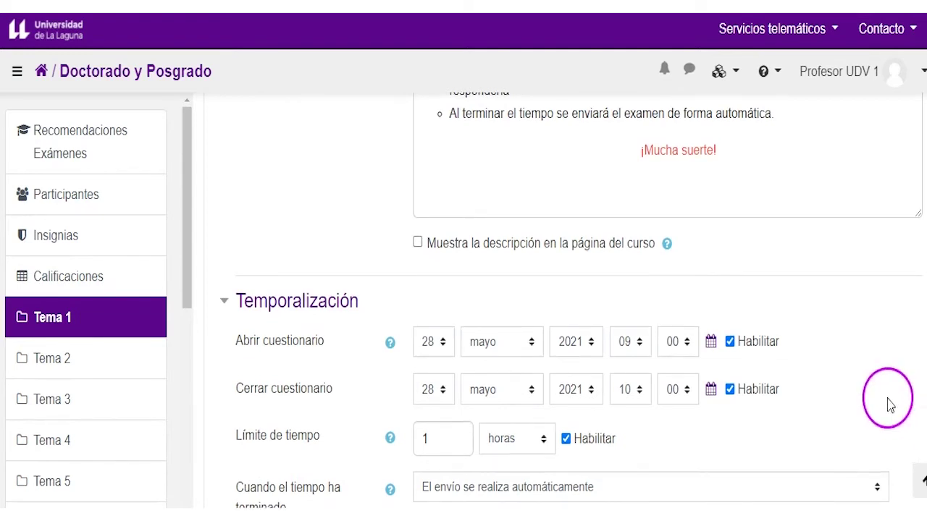
{"action": "scroll", "coordinate": [890, 403], "scroll_direction": "down", "scroll_amount": 3}
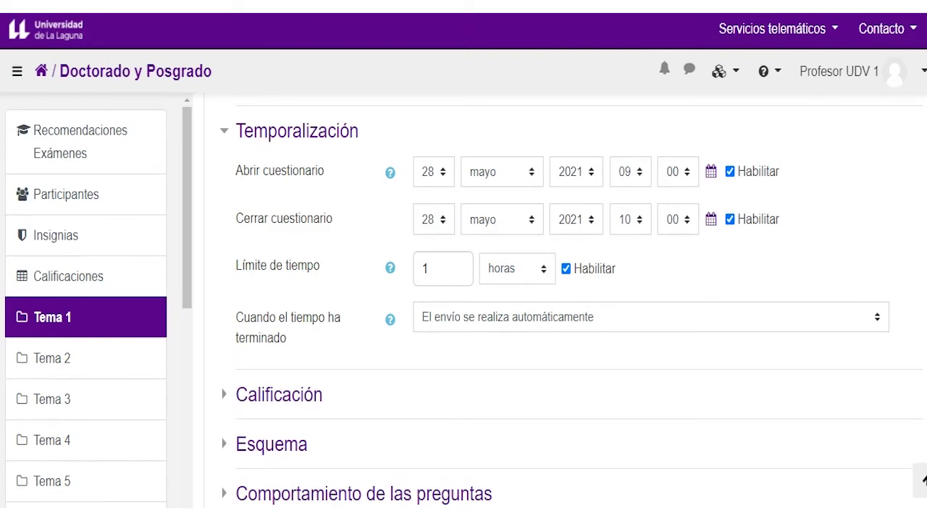
{"action": "left_click", "coordinate": [274, 403]}
{"action": "scroll", "coordinate": [275, 404], "scroll_direction": "down", "scroll_amount": 3}
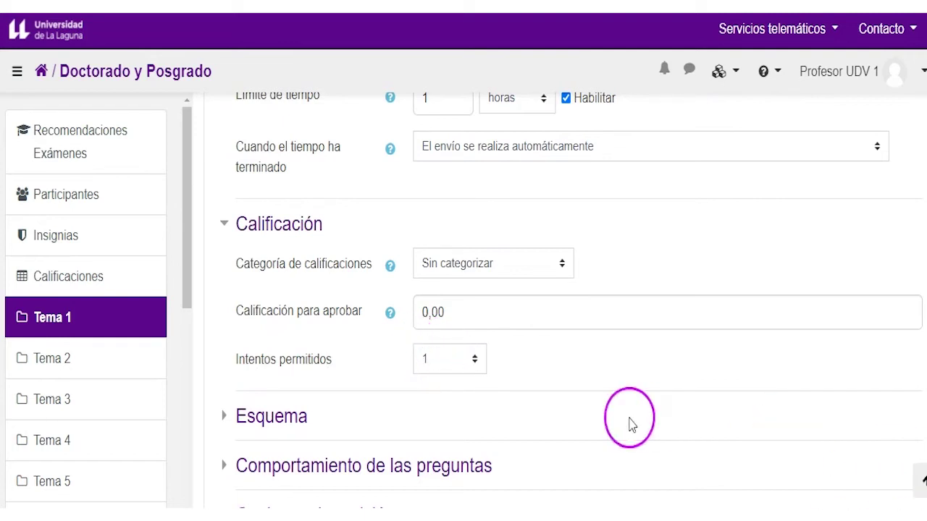
Step: In the quiz's Esquema settings, set Página nueva to Cada 2 preguntas
{"action": "left_click", "coordinate": [260, 420]}
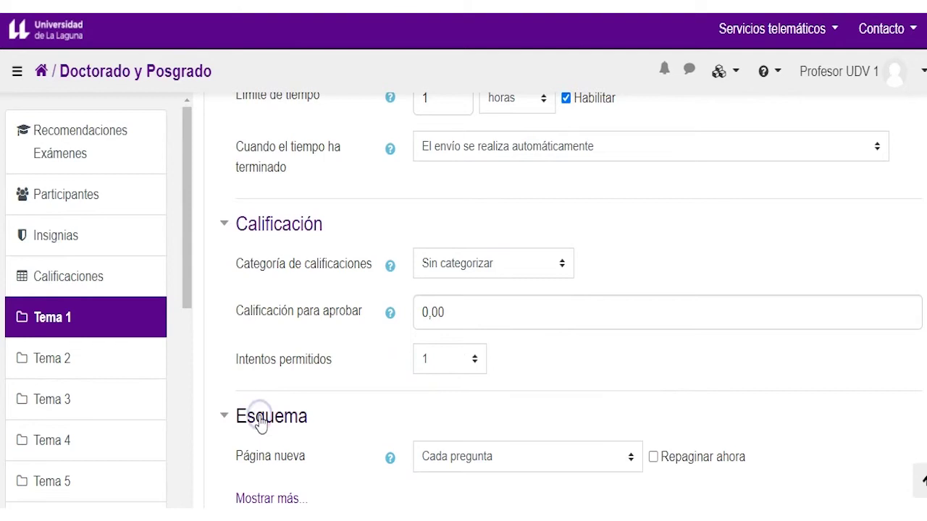
{"action": "scroll", "coordinate": [362, 410], "scroll_direction": "down", "scroll_amount": 2}
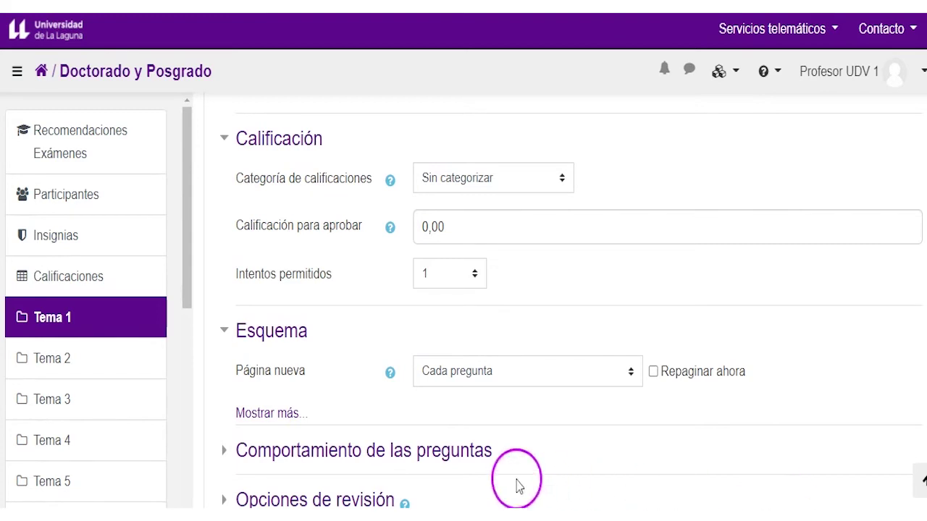
{"action": "left_click", "coordinate": [528, 373]}
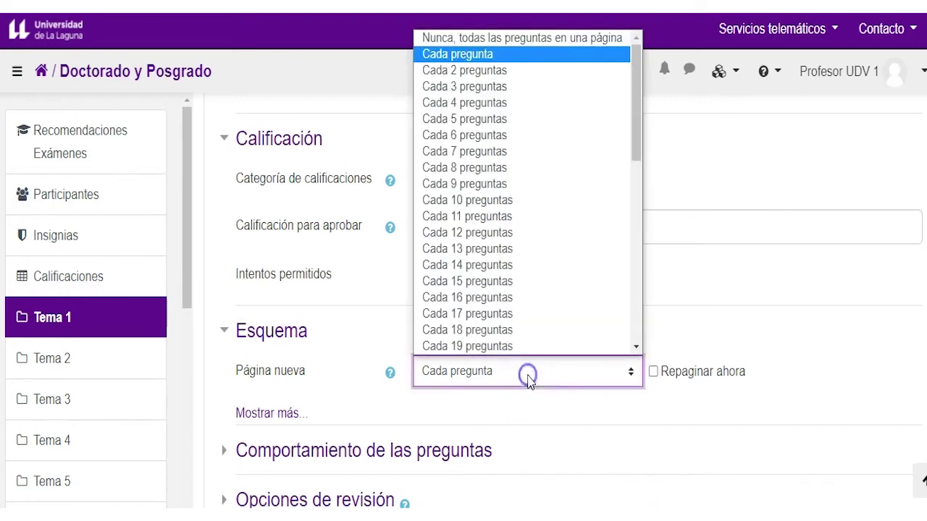
{"action": "left_click", "coordinate": [515, 71]}
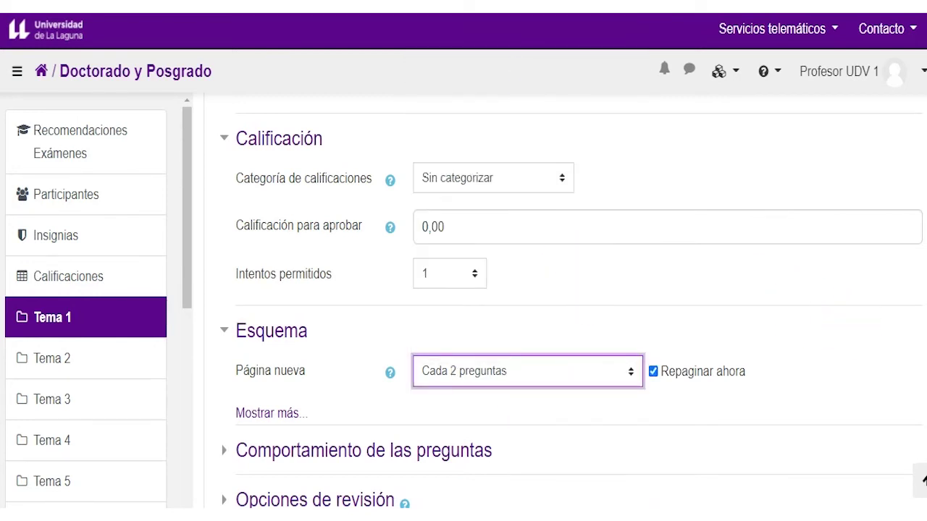
Step: Reveal the additional Esquema options and choose Secuencial as the Método de navegación
{"action": "left_click", "coordinate": [264, 413]}
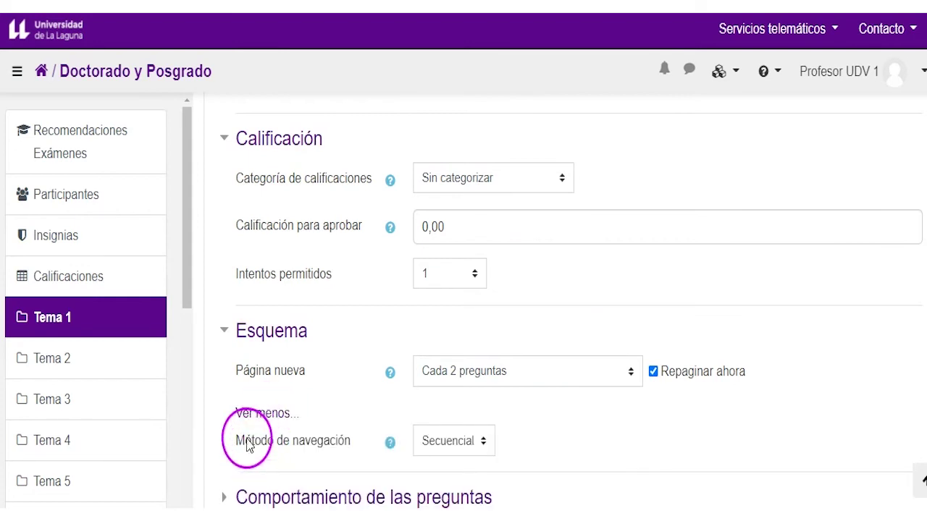
{"action": "left_click", "coordinate": [446, 443]}
{"action": "left_click", "coordinate": [454, 483]}
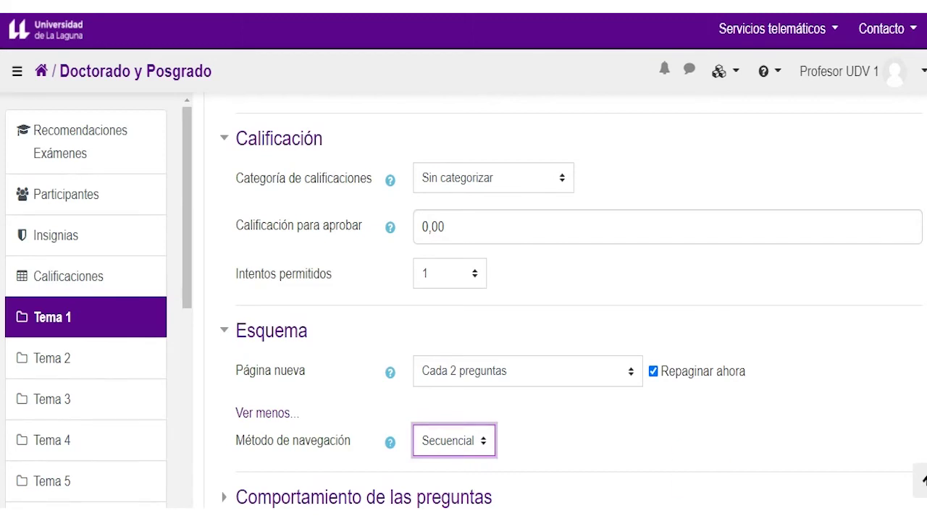
Step: Expand Comportamiento de las preguntas and examine the answer shuffling and question behaviour settings
{"action": "scroll", "coordinate": [560, 437], "scroll_direction": "down", "scroll_amount": 1}
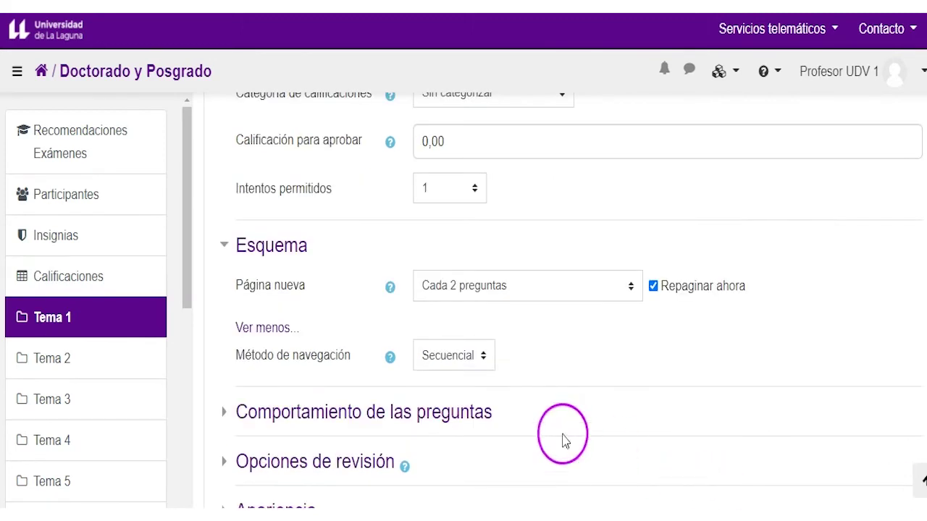
{"action": "left_click", "coordinate": [368, 414]}
{"action": "scroll", "coordinate": [554, 391], "scroll_direction": "down", "scroll_amount": 1}
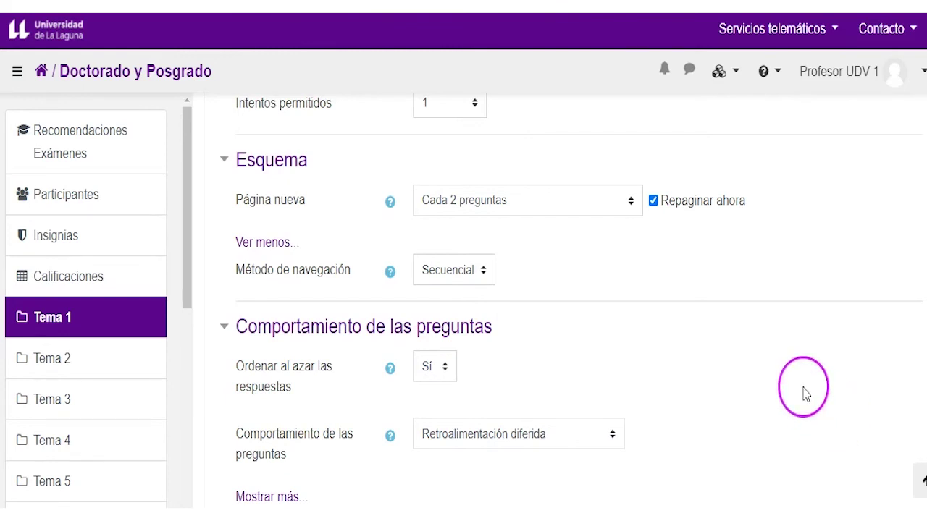
{"action": "scroll", "coordinate": [803, 394], "scroll_direction": "down", "scroll_amount": 4}
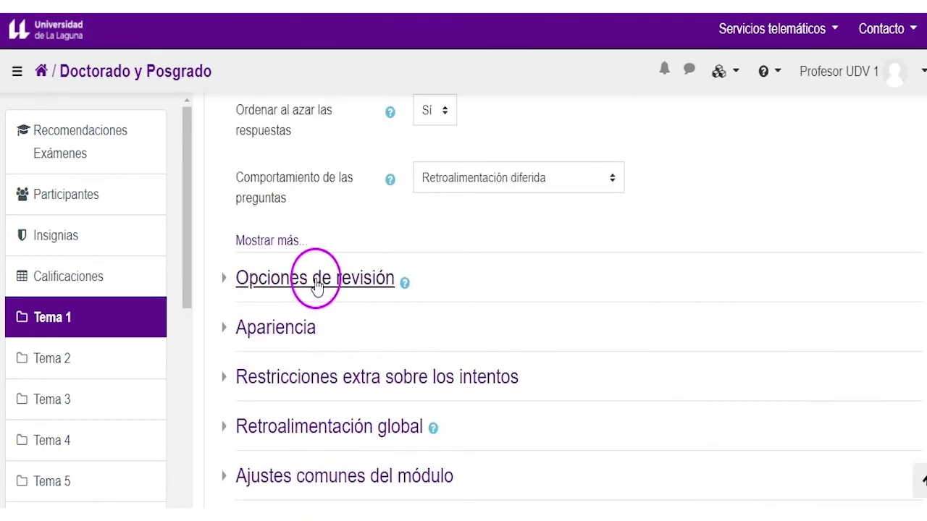
Step: In Opciones de revisión, disable El intento and Retroalimentación global for the period after the quiz closes
{"action": "left_click", "coordinate": [317, 282]}
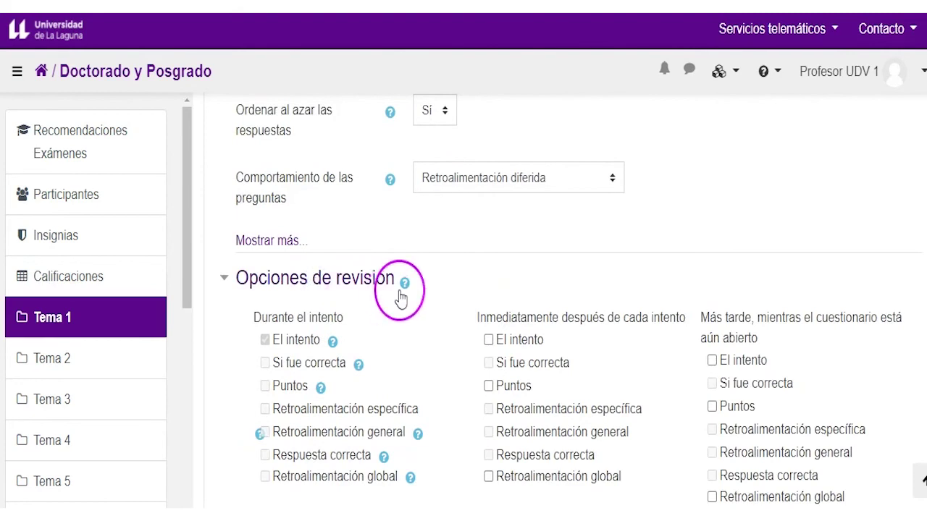
{"action": "scroll", "coordinate": [397, 298], "scroll_direction": "down", "scroll_amount": 2}
{"action": "scroll", "coordinate": [399, 296], "scroll_direction": "down", "scroll_amount": 1}
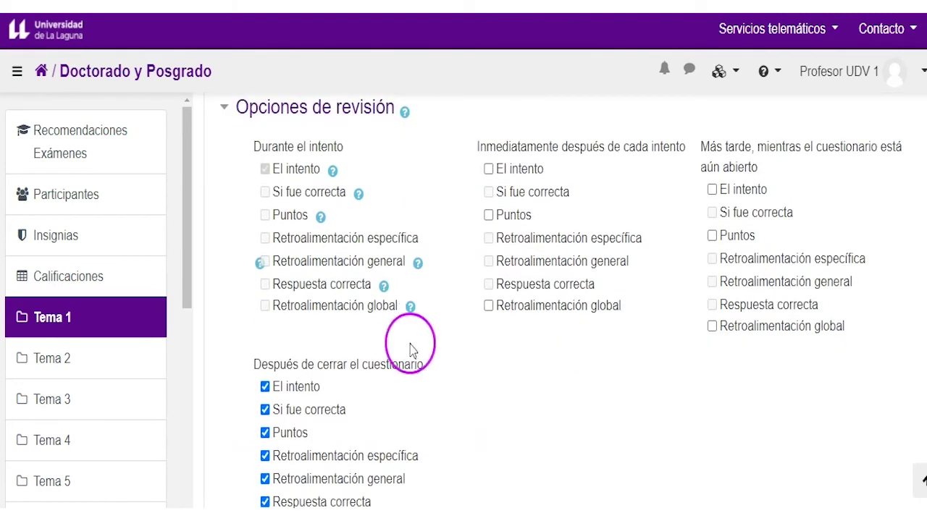
{"action": "scroll", "coordinate": [357, 347], "scroll_direction": "down", "scroll_amount": 2}
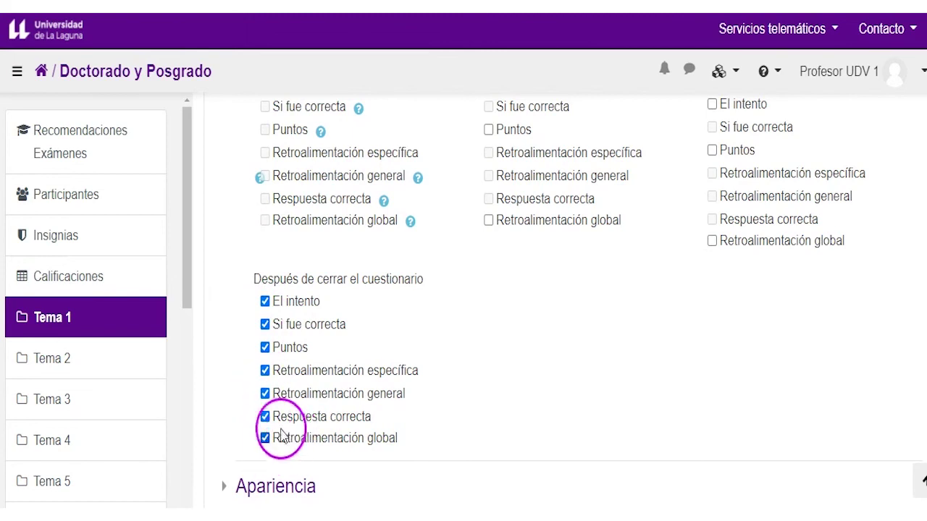
{"action": "left_click", "coordinate": [265, 303]}
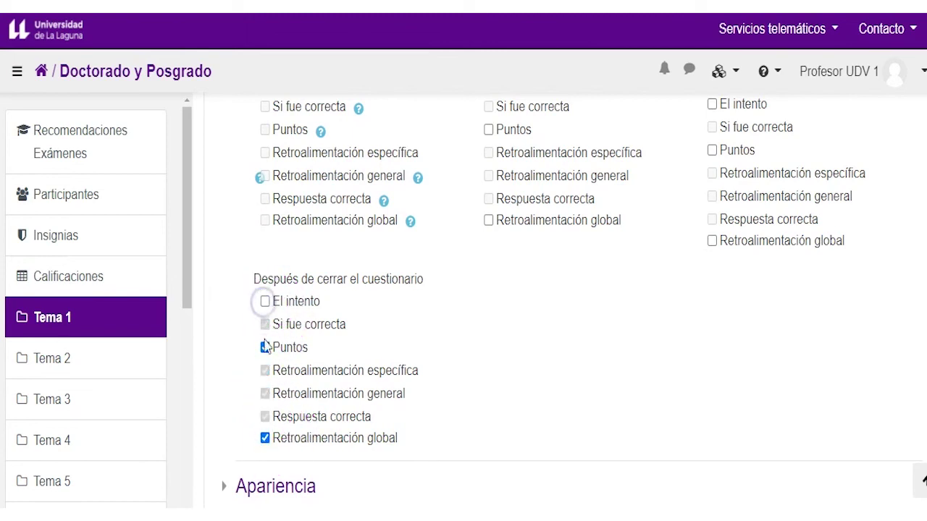
{"action": "left_click", "coordinate": [264, 439]}
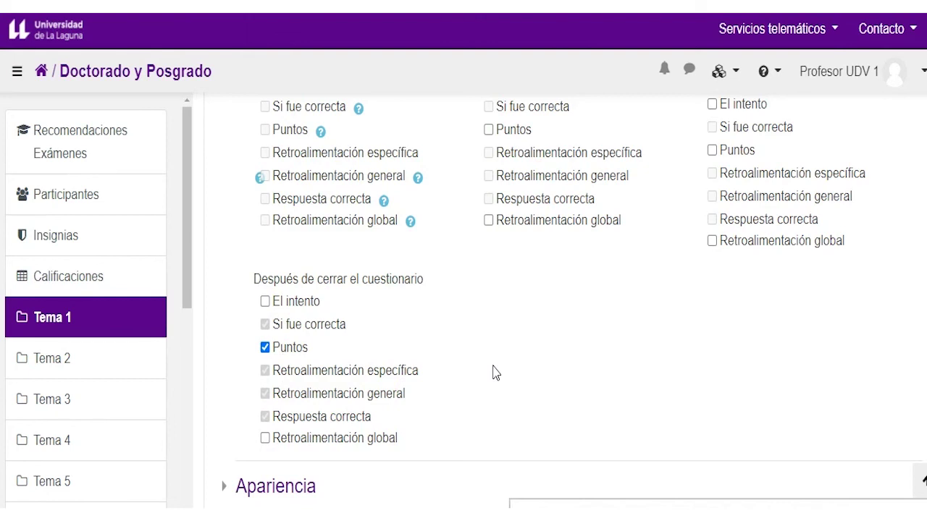
Step: Save the quiz settings and display the Examen Convocatoria 2021 quiz page
{"action": "left_click", "coordinate": [528, 349]}
{"action": "scroll", "coordinate": [714, 490], "scroll_direction": "down", "scroll_amount": 4}
{"action": "left_click", "coordinate": [713, 490]}
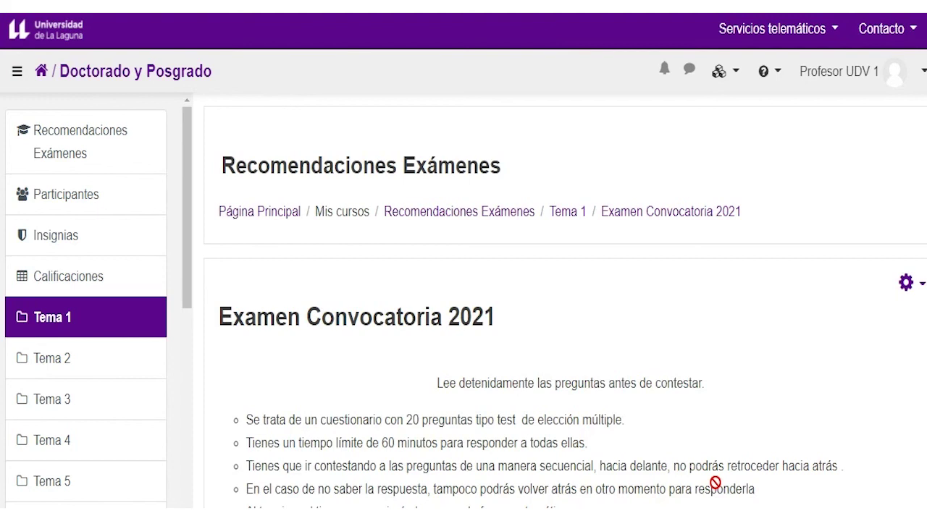
Step: Start a new user exception for Examen Convocatoria 2021 and review its user, password, schedule, time limit and attempts settings
{"action": "left_click", "coordinate": [919, 290]}
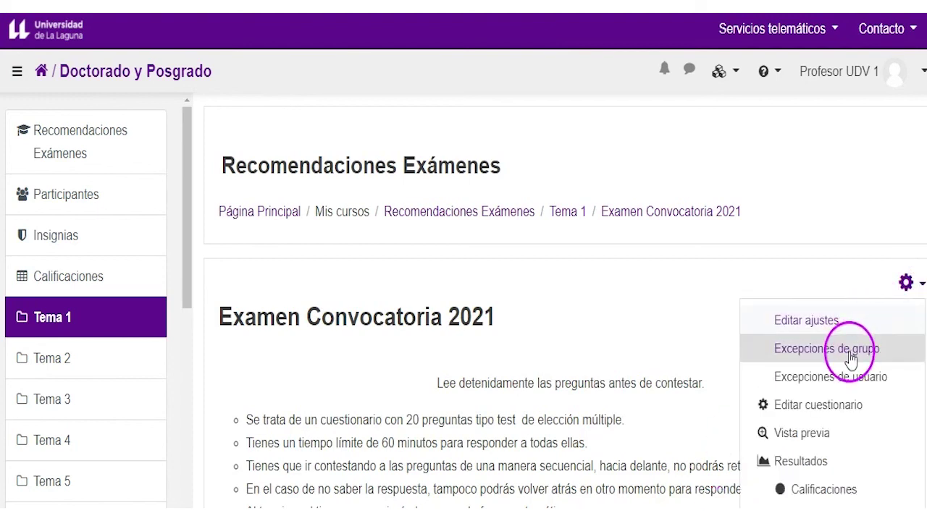
{"action": "left_click", "coordinate": [833, 376]}
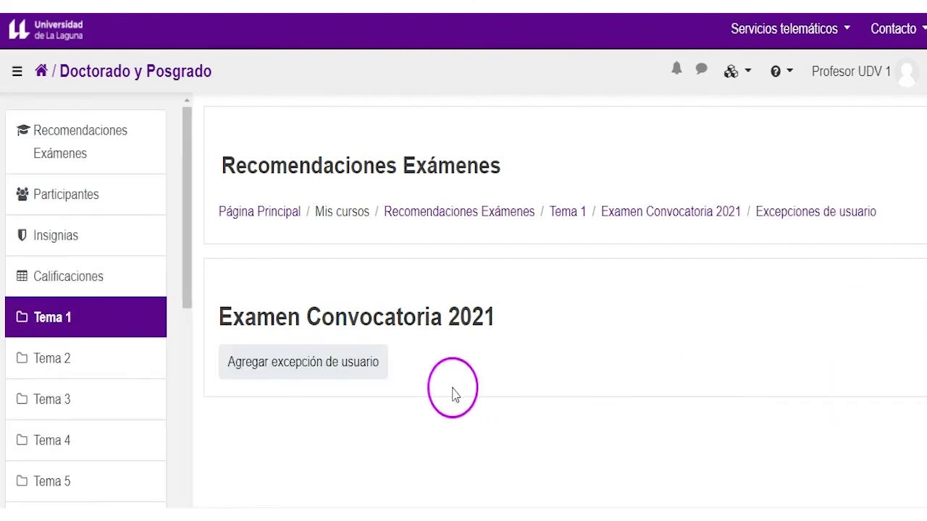
{"action": "left_click", "coordinate": [325, 372]}
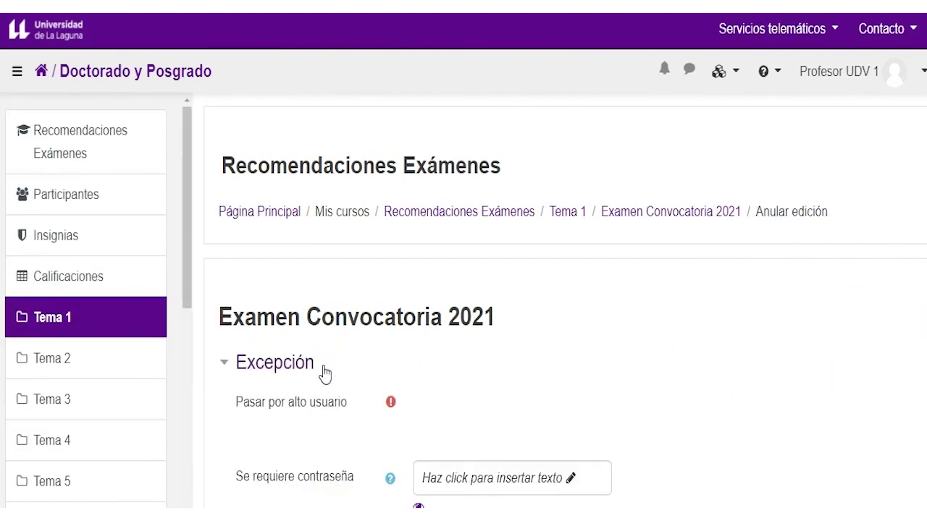
{"action": "scroll", "coordinate": [596, 372], "scroll_direction": "down", "scroll_amount": 1}
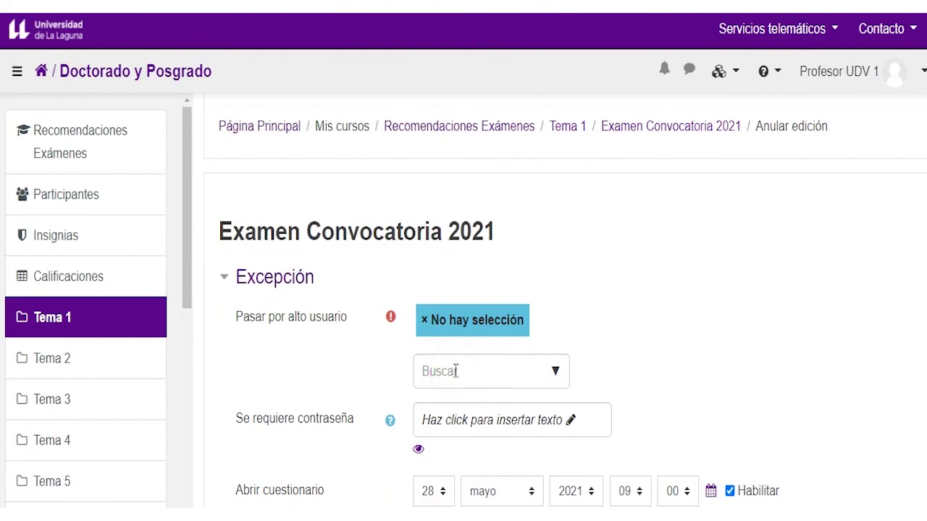
{"action": "scroll", "coordinate": [456, 371], "scroll_direction": "down", "scroll_amount": 3}
{"action": "left_click", "coordinate": [279, 346]}
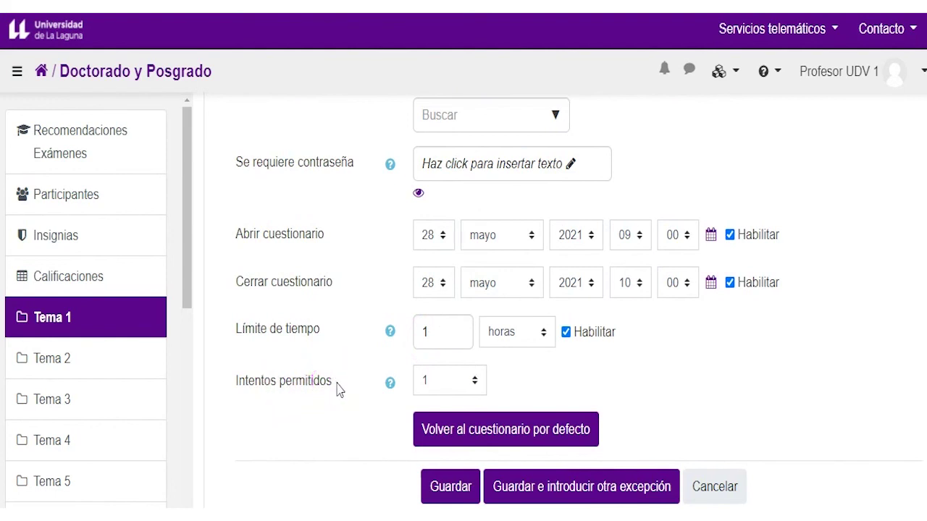
{"action": "scroll", "coordinate": [347, 395], "scroll_direction": "down", "scroll_amount": 1}
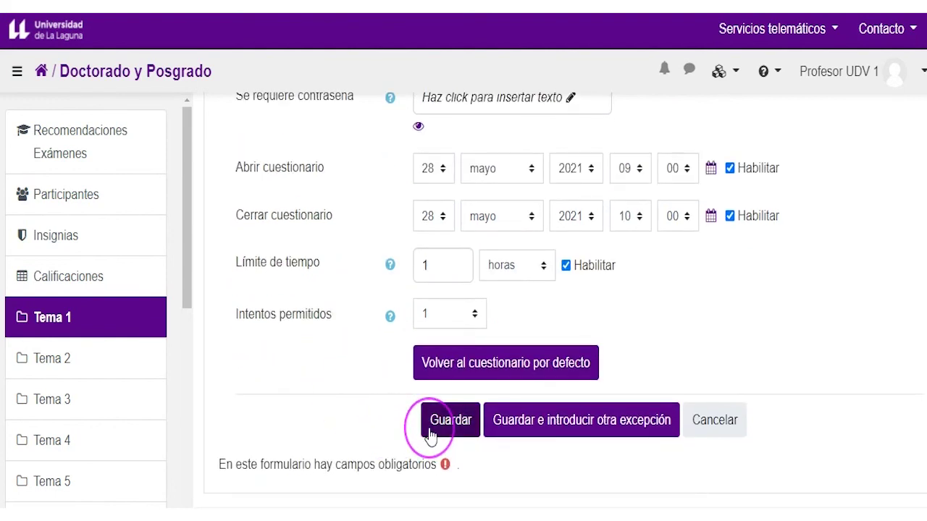